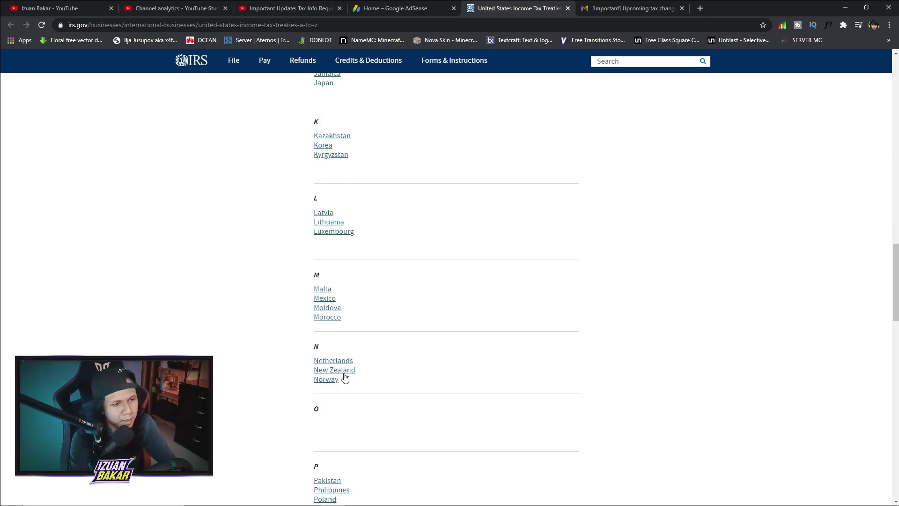
Examine the IRS A to Z list of countries with United States income tax treaties
scroll(347, 320, "up", 2)
scroll(347, 326, "down", 1)
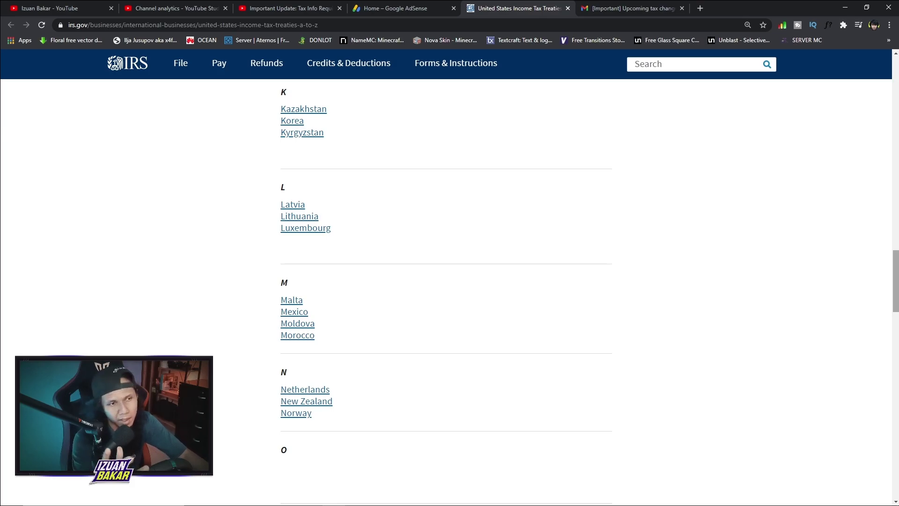
left_click_drag(898, 325, 898, 439)
left_click_drag(897, 394, 896, 82)
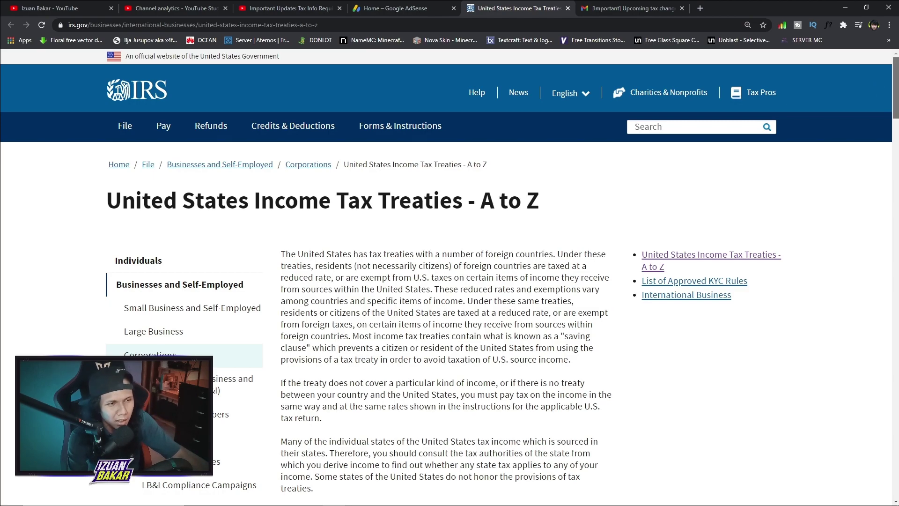
left_click_drag(896, 82, 896, 209)
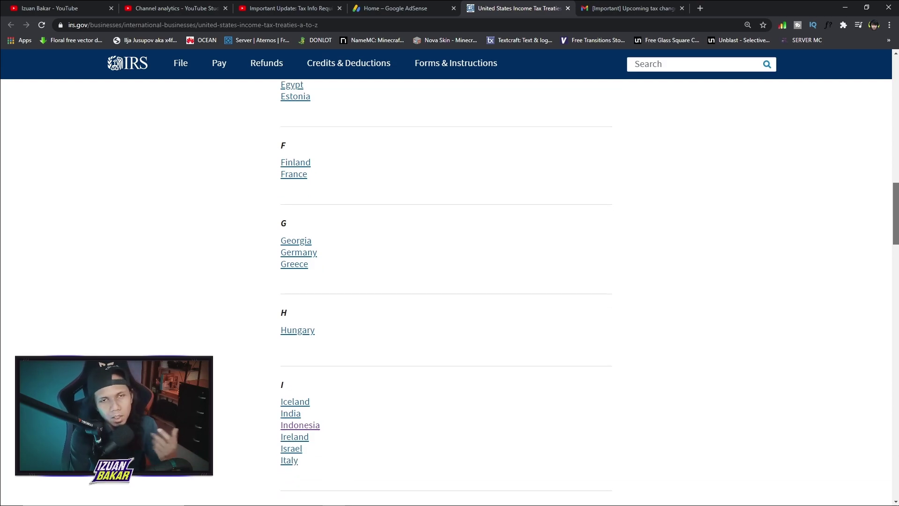
scroll(445, 285, "down", 1)
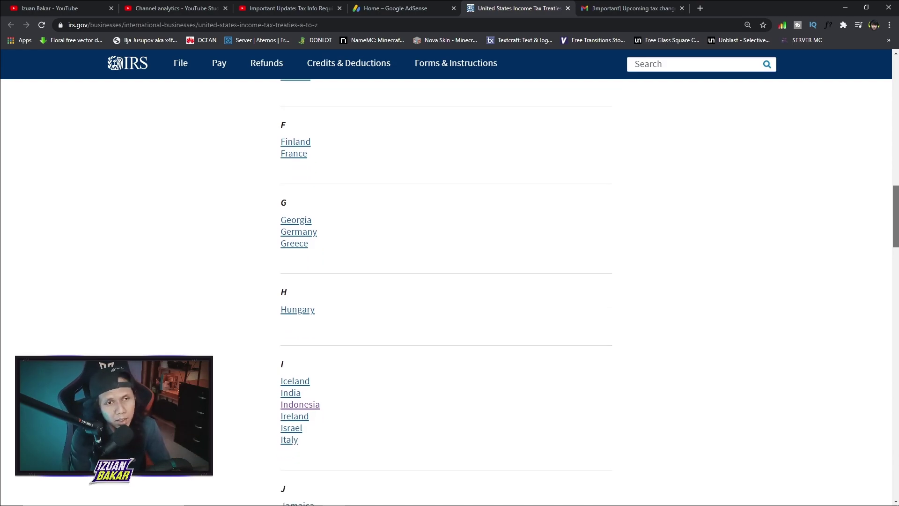
scroll(445, 286, "down", 8)
scroll(445, 286, "up", 15)
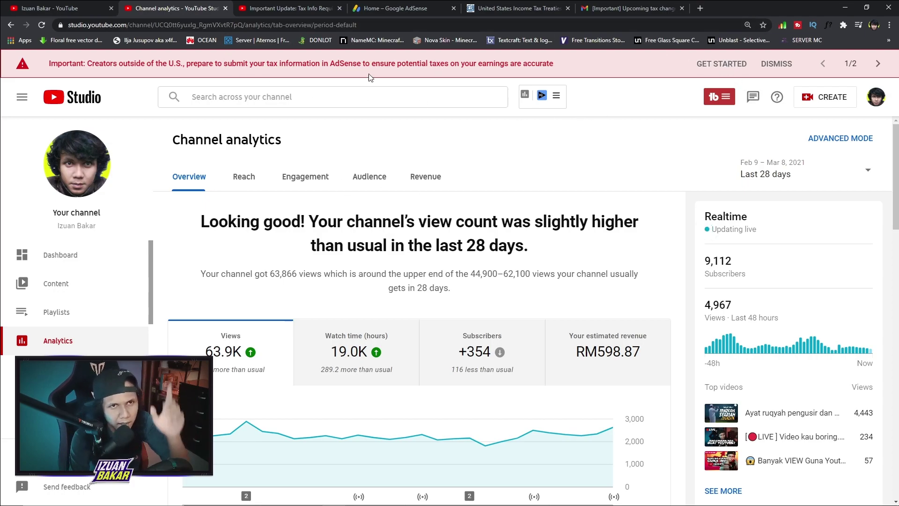
Switch to Google AdSense, start adding United States tax info, and verify the account by submitting the account password
left_click(392, 7)
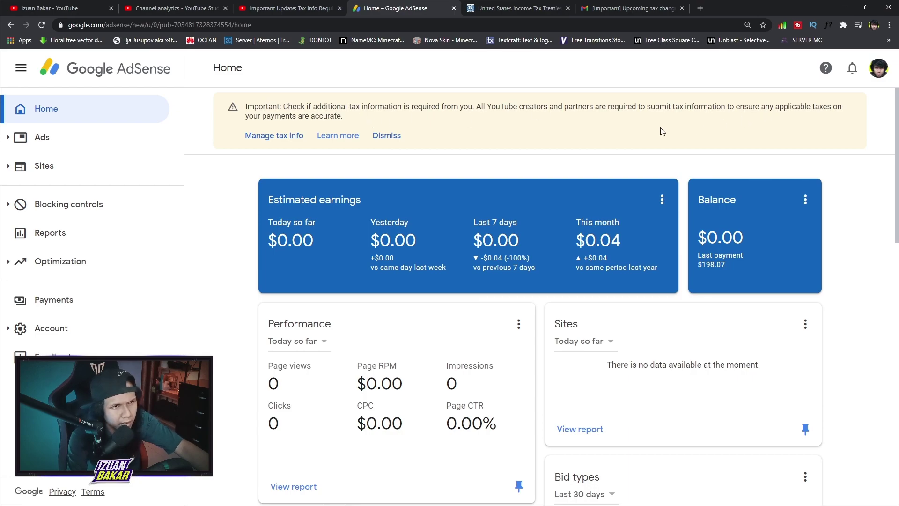
left_click(279, 140)
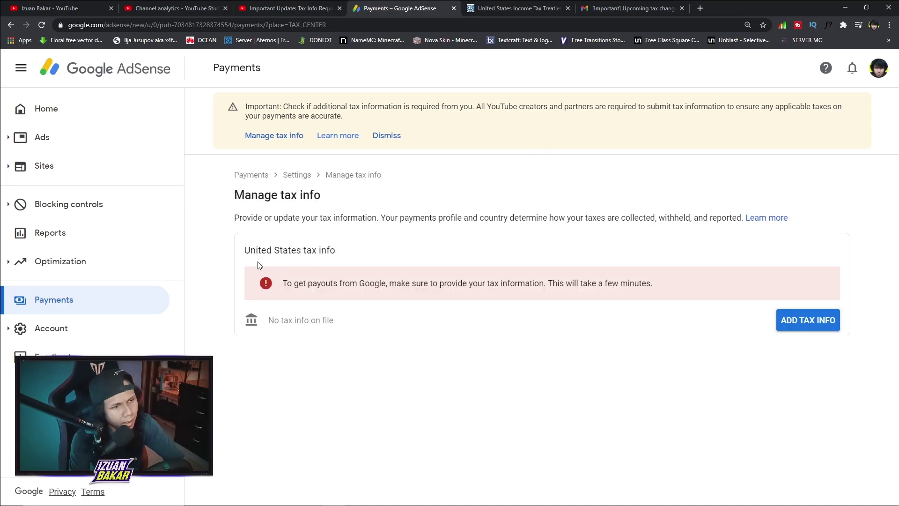
left_click(809, 322)
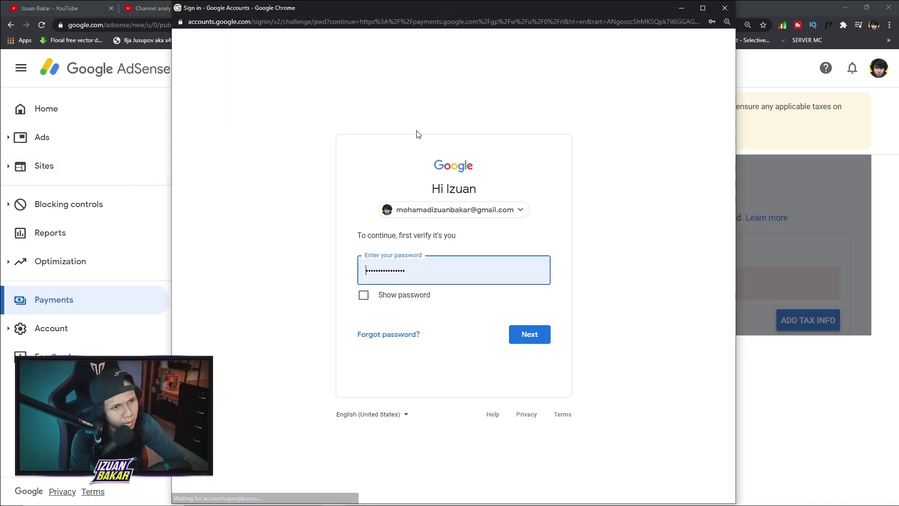
left_click(538, 336)
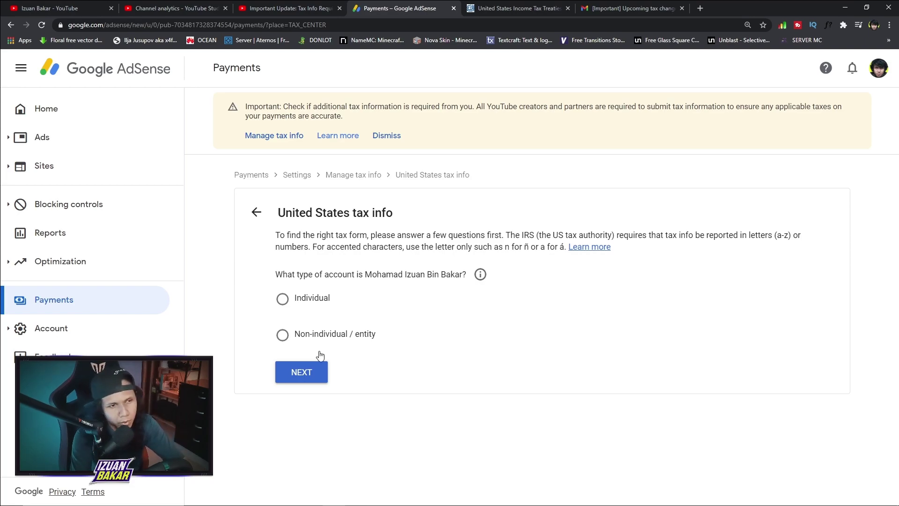
Set the account type to Individual, consult the account type explanation, and continue to the residency question
left_click(284, 299)
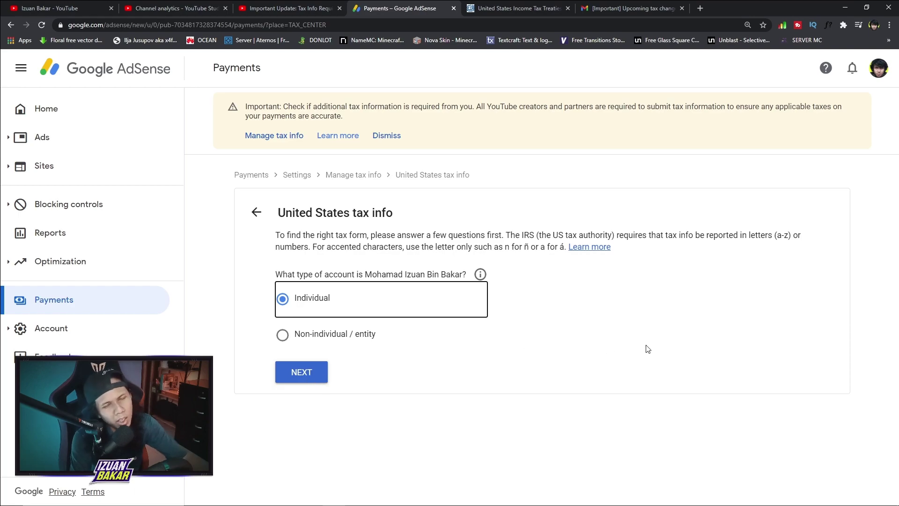
left_click(480, 276)
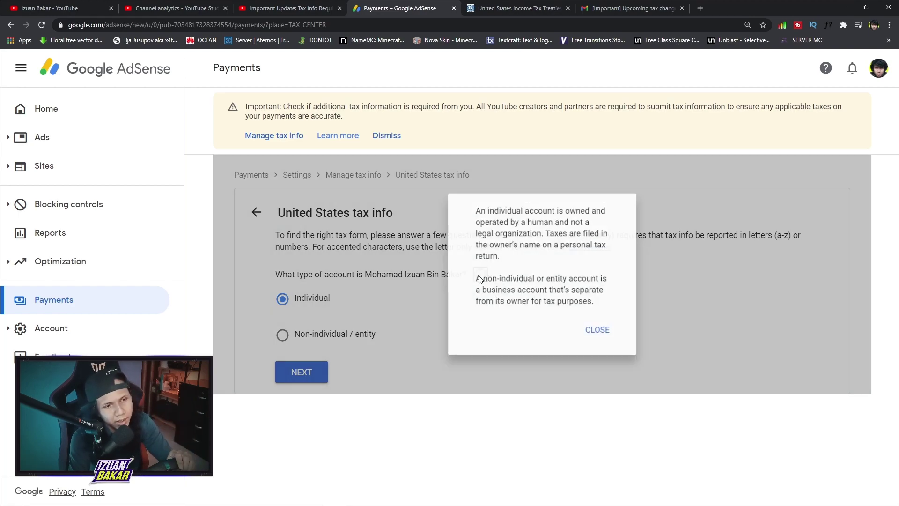
left_click(601, 335)
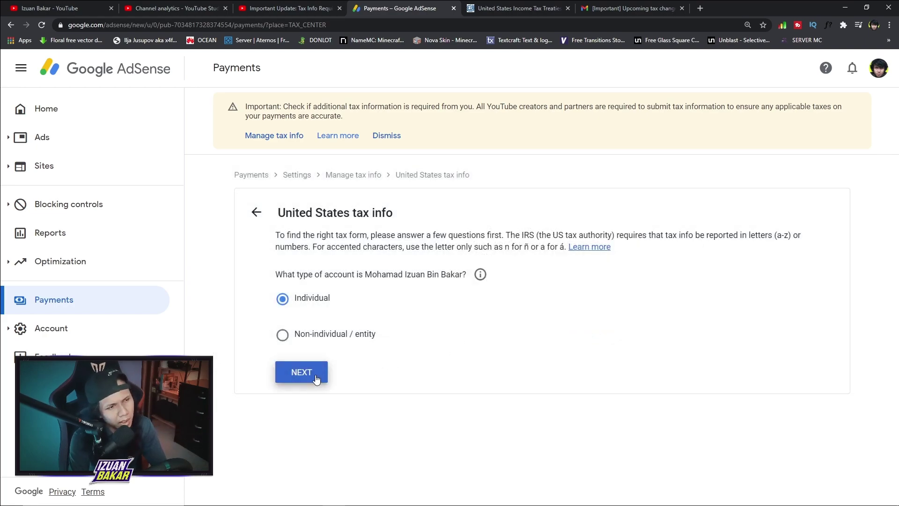
left_click(319, 377)
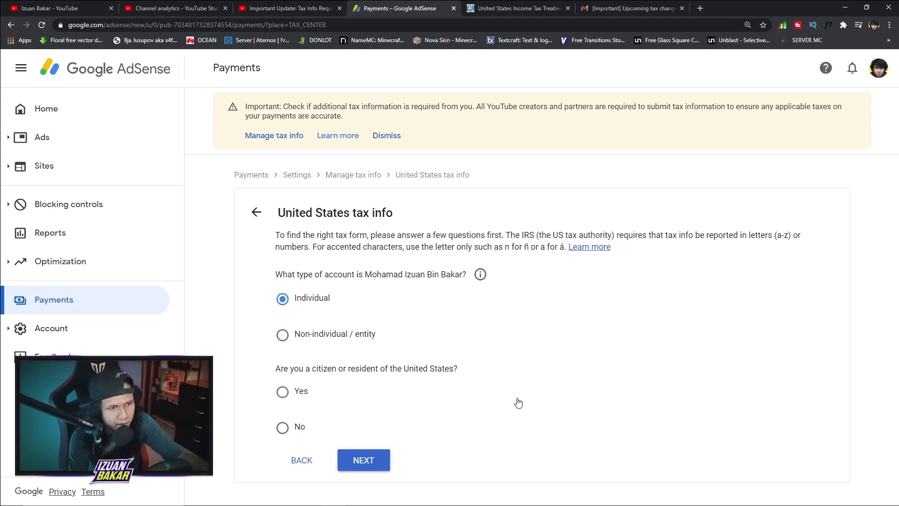
Answer No to being a US citizen or resident and start the W-8BEN form
left_click(284, 429)
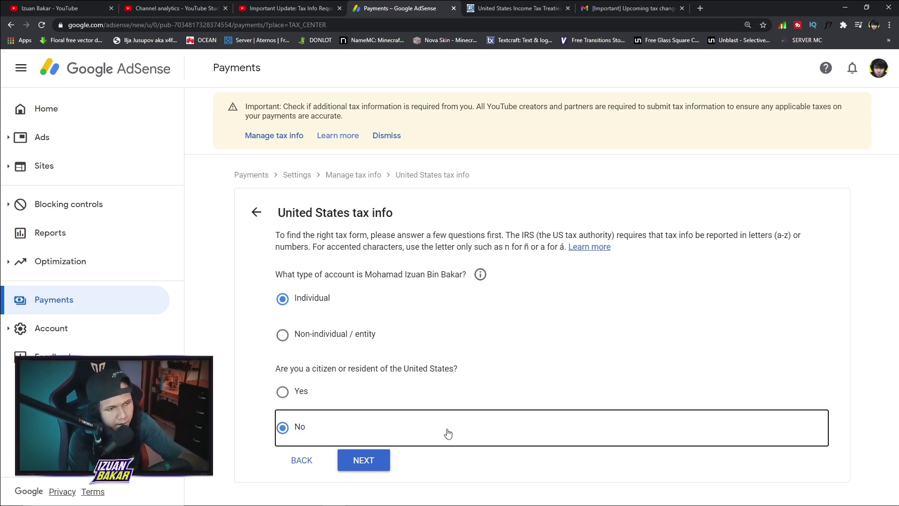
left_click(382, 462)
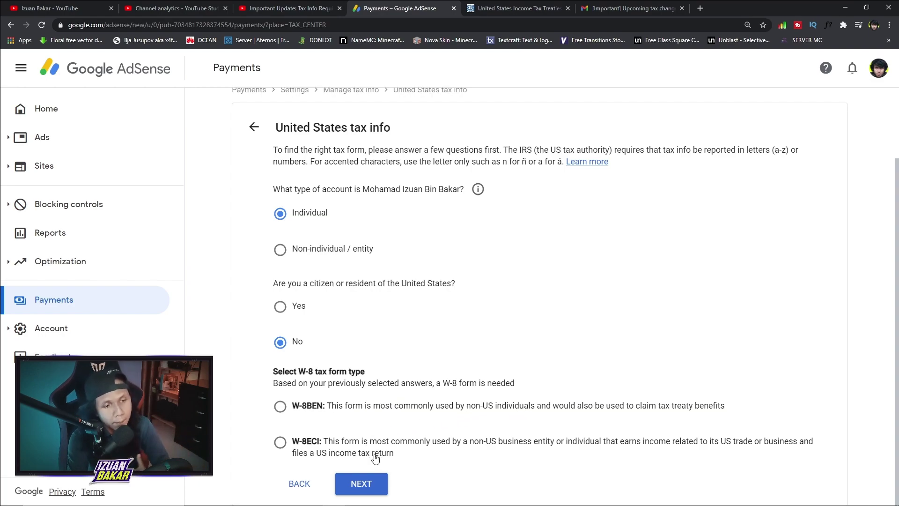
left_click(422, 406)
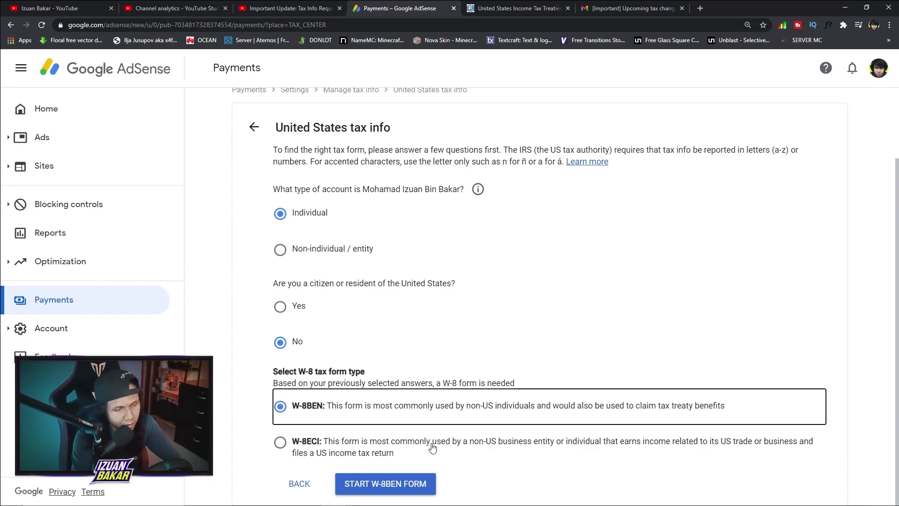
left_click(405, 489)
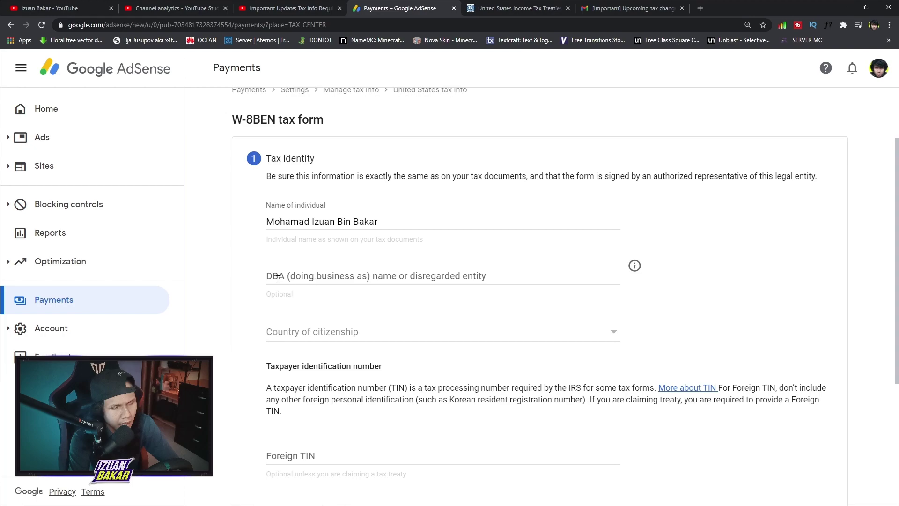
Read the explanation for the DBA name or disregarded entity field
left_click(561, 275)
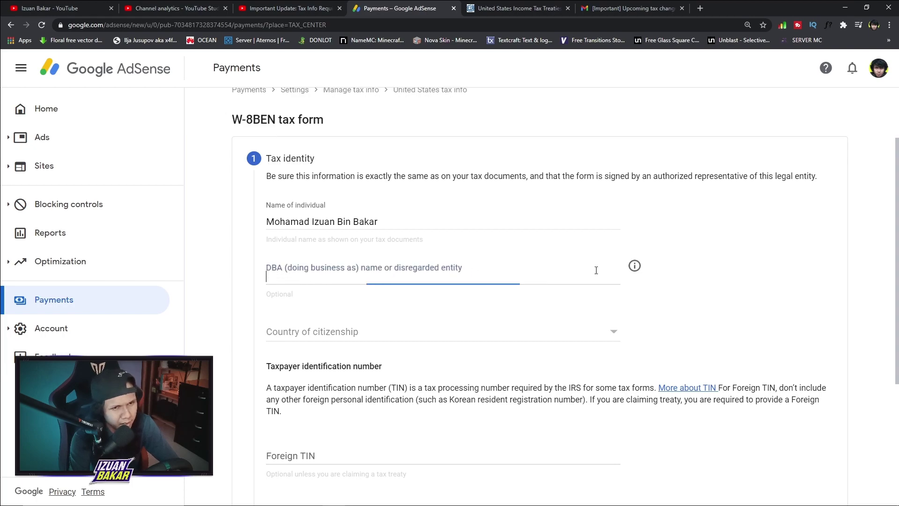
left_click(635, 265)
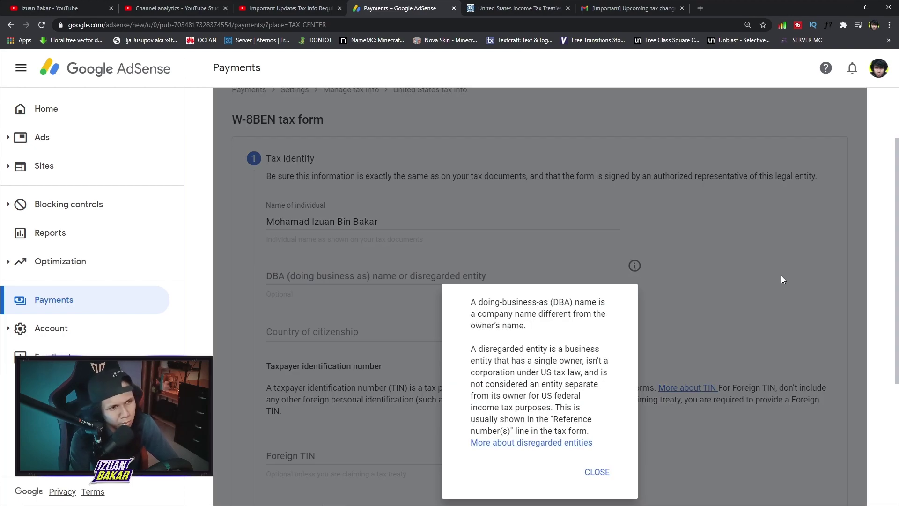
left_click(603, 472)
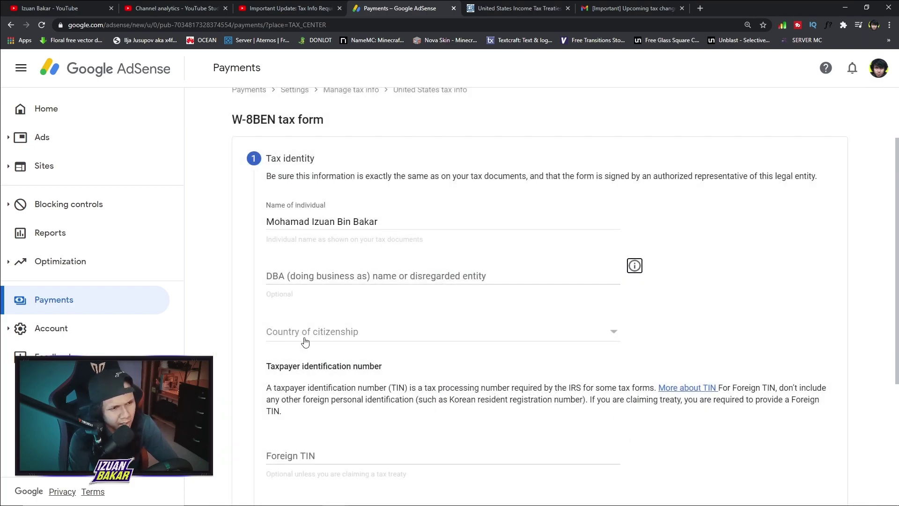
Set the country of citizenship to Malaysia and complete the tax identity section with both taxpayer number fields blank
left_click(612, 336)
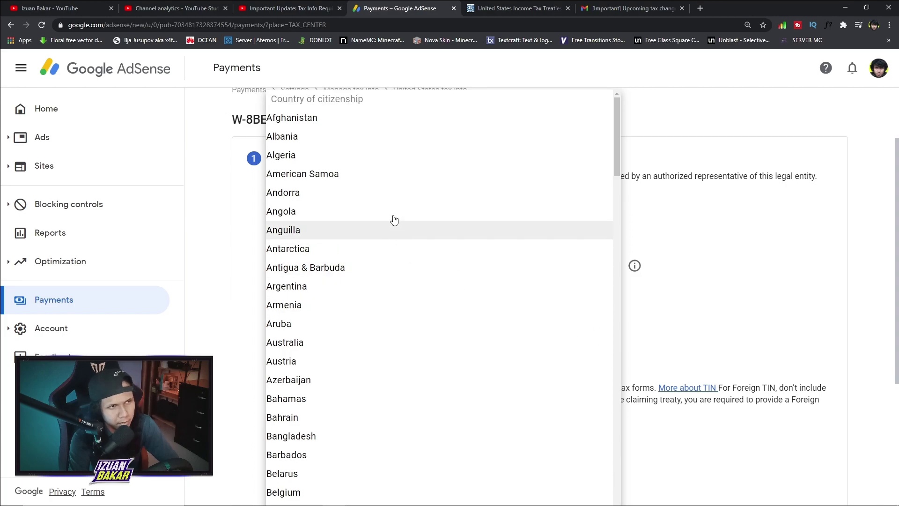
scroll(359, 179, "down", 20)
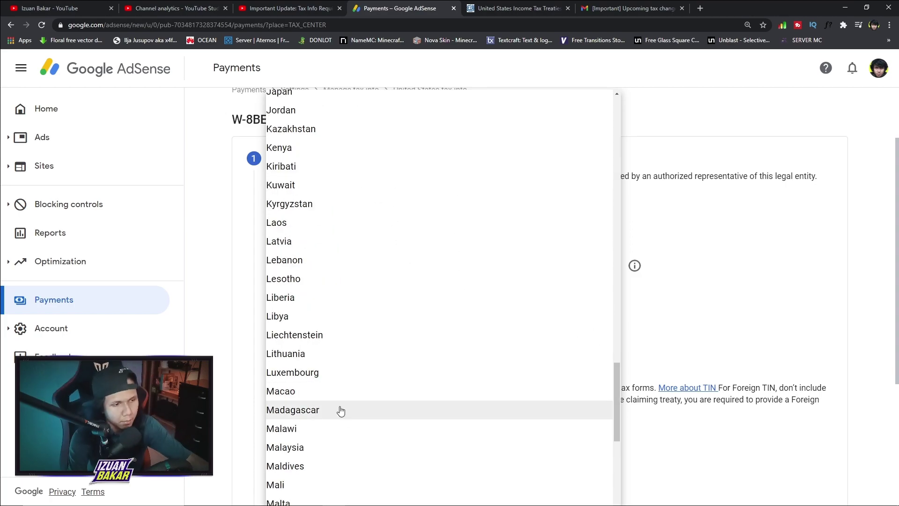
left_click(332, 450)
scroll(290, 343, "down", 1)
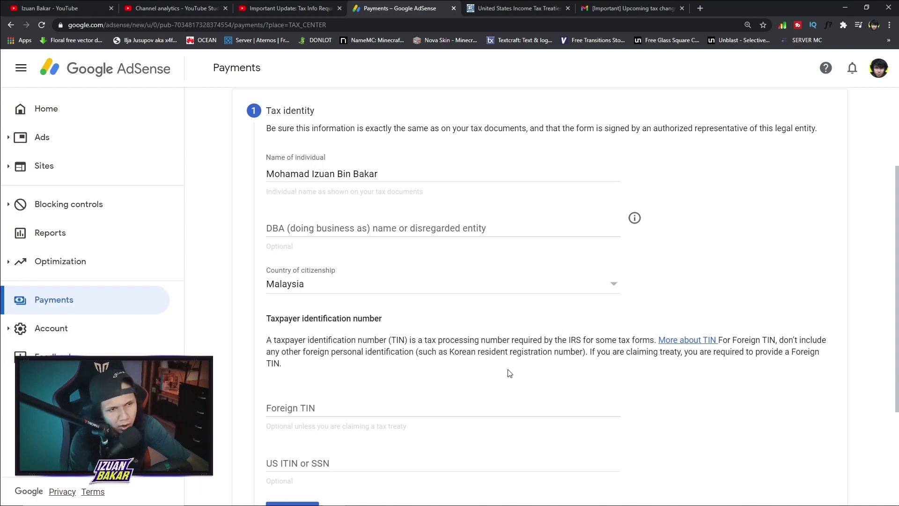
scroll(445, 403, "down", 1)
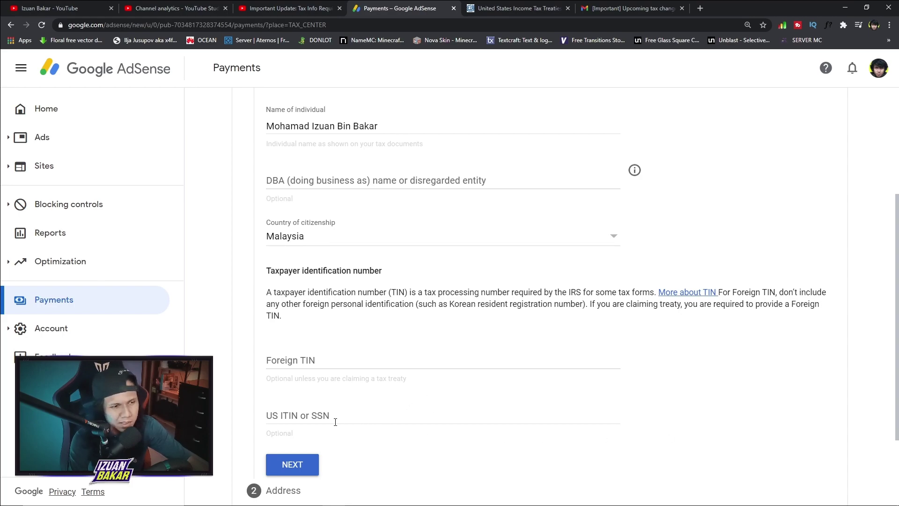
left_click(309, 469)
Mark the permanent residence as a PO Box or in-care-of address and fill in the residence address
scroll(738, 336, "up", 3)
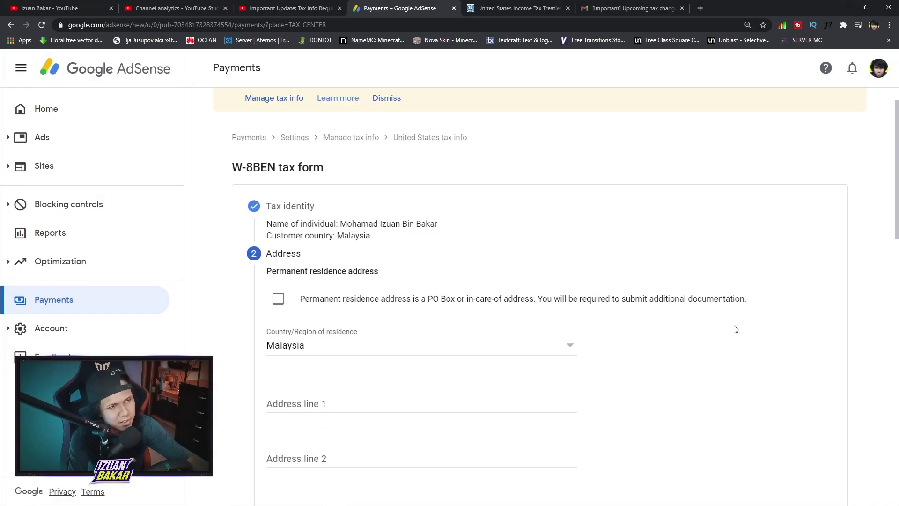
left_click(279, 300)
scroll(418, 233, "down", 2)
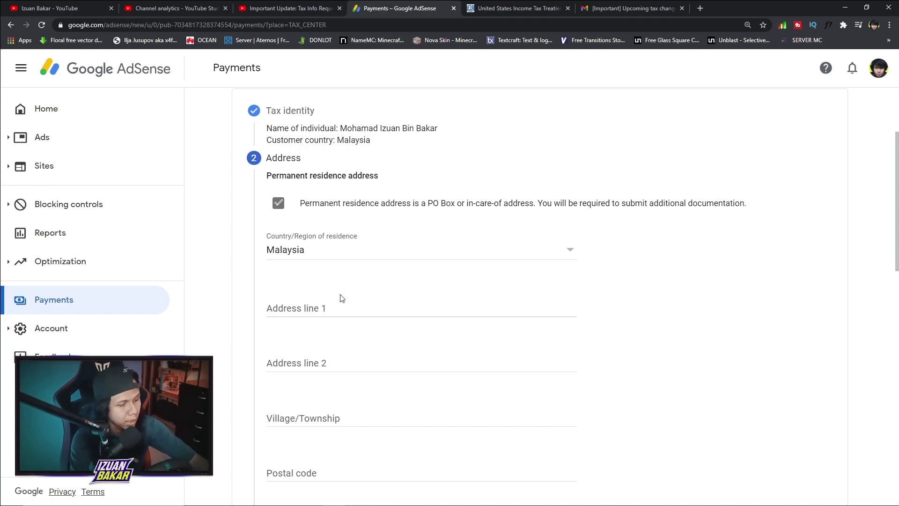
left_click(307, 308)
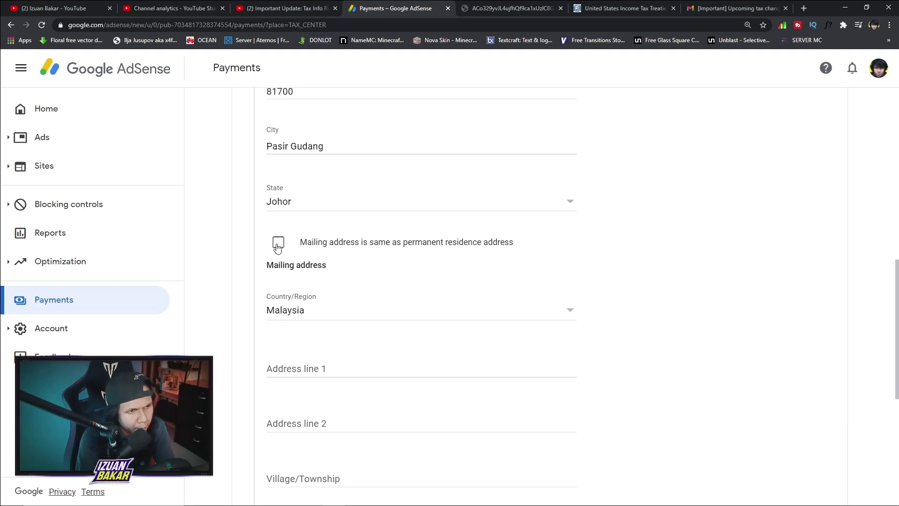
Set the mailing address to be the same as the permanent residence address and complete the address section
left_click(278, 247)
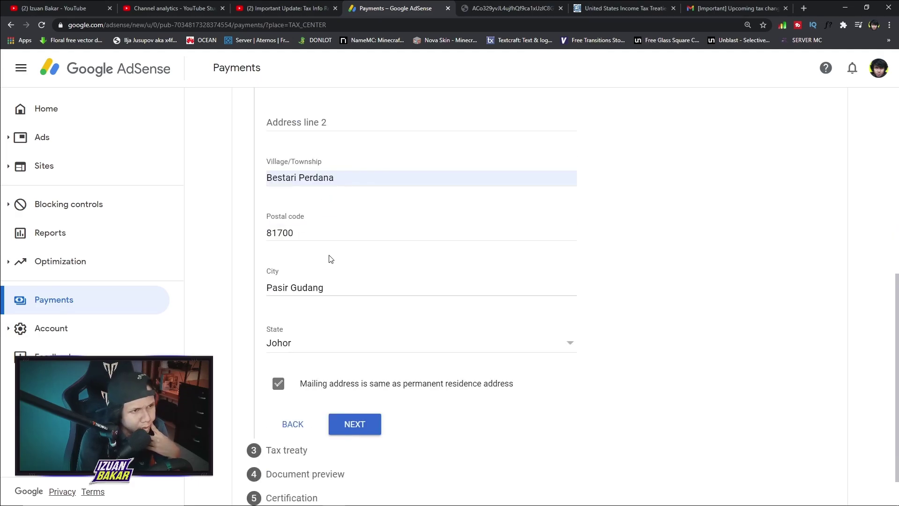
scroll(327, 257, "down", 1)
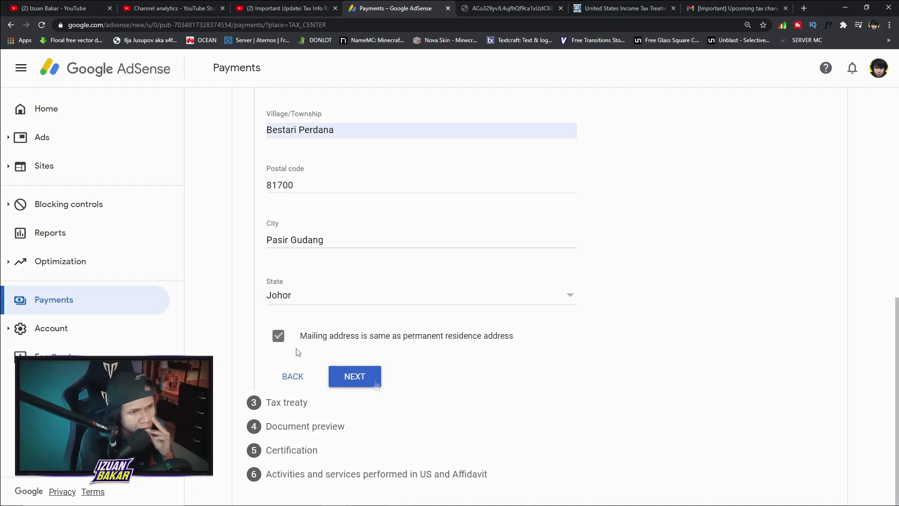
left_click(352, 379)
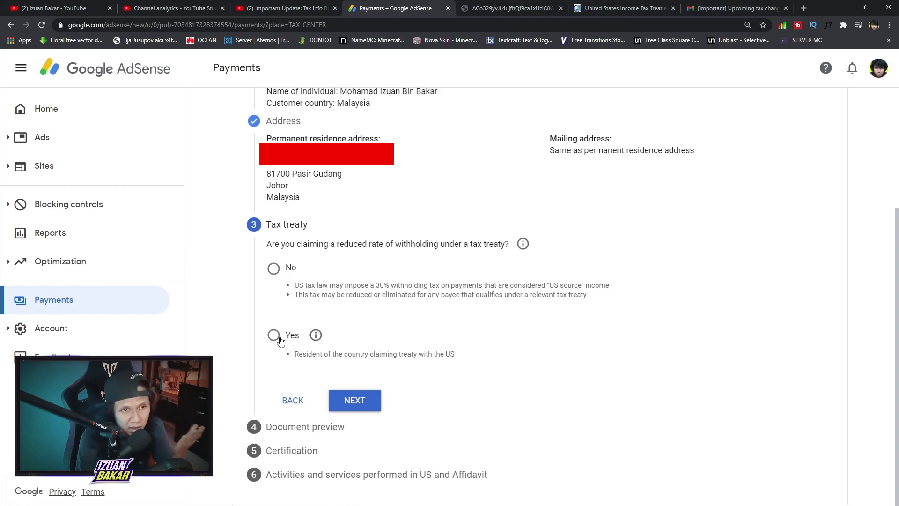
Answer No to claiming a reduced treaty withholding rate, consult the tax treaty explanation, and continue to the document preview
left_click(278, 269)
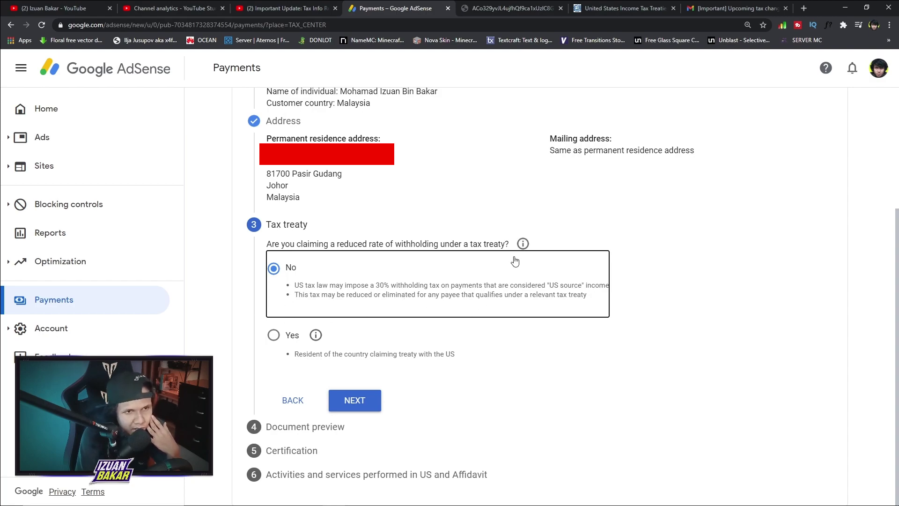
left_click(523, 244)
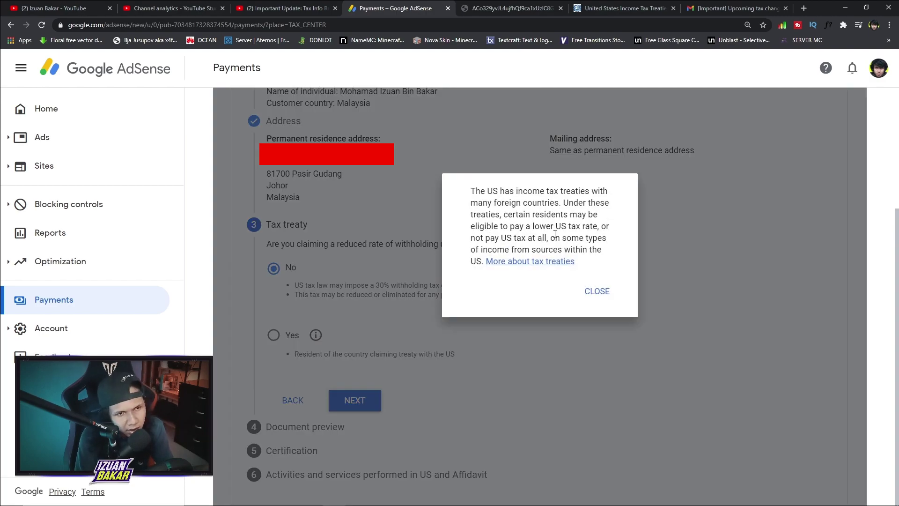
left_click(384, 402)
left_click(356, 401)
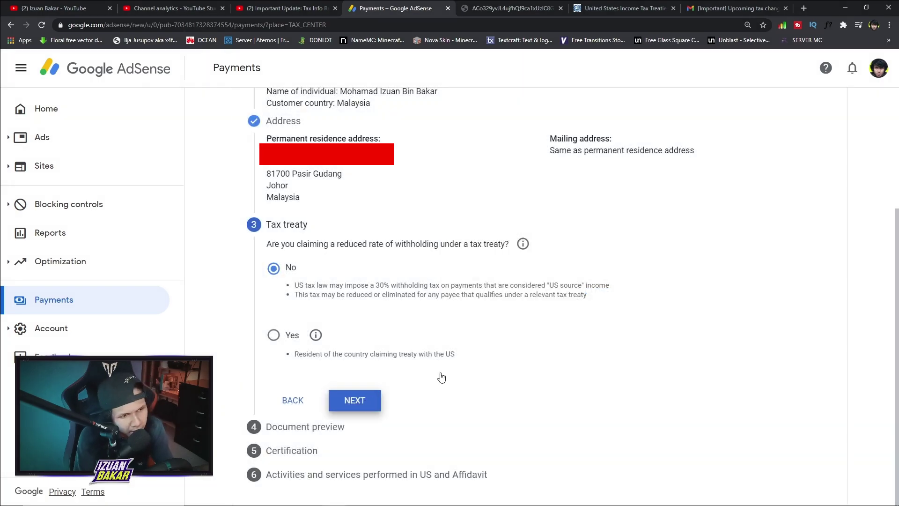
Review the generated W-8BEN PDF and return to the document preview section in AdSense
left_click(631, 311)
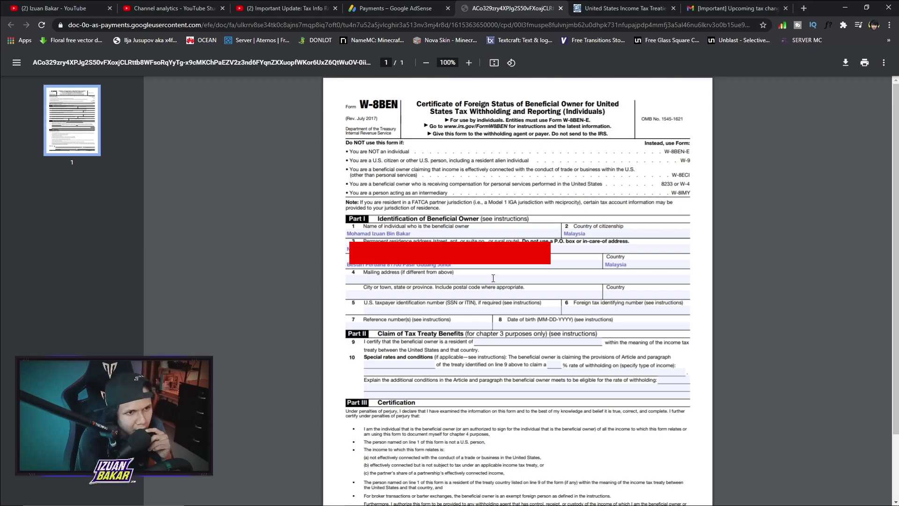
left_click(391, 6)
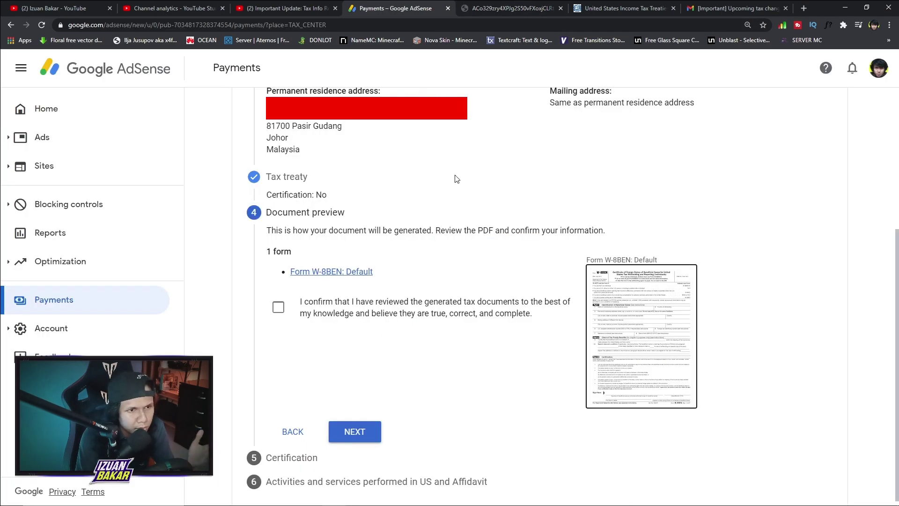
Confirm that the generated tax documents have been reviewed, continue to the Certification section, and read its declaration statements
left_click(278, 307)
left_click(355, 432)
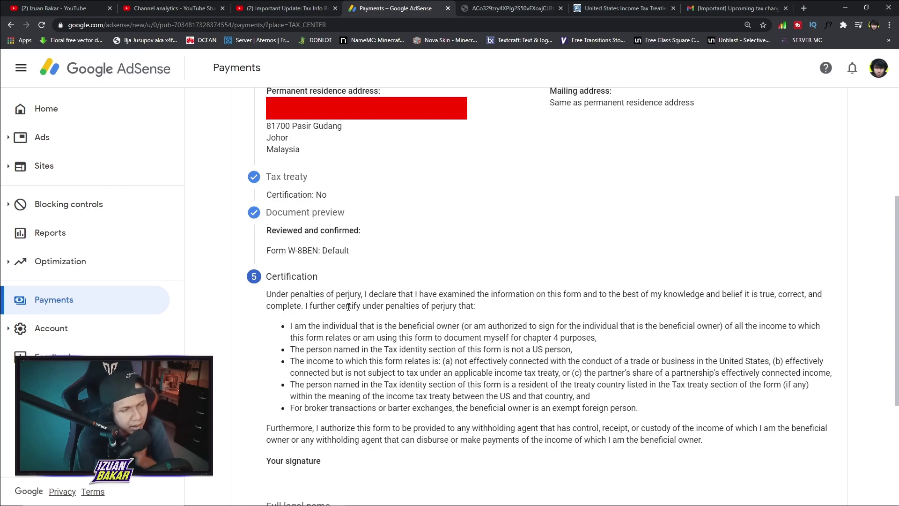
scroll(352, 303, "down", 3)
scroll(294, 248, "up", 2)
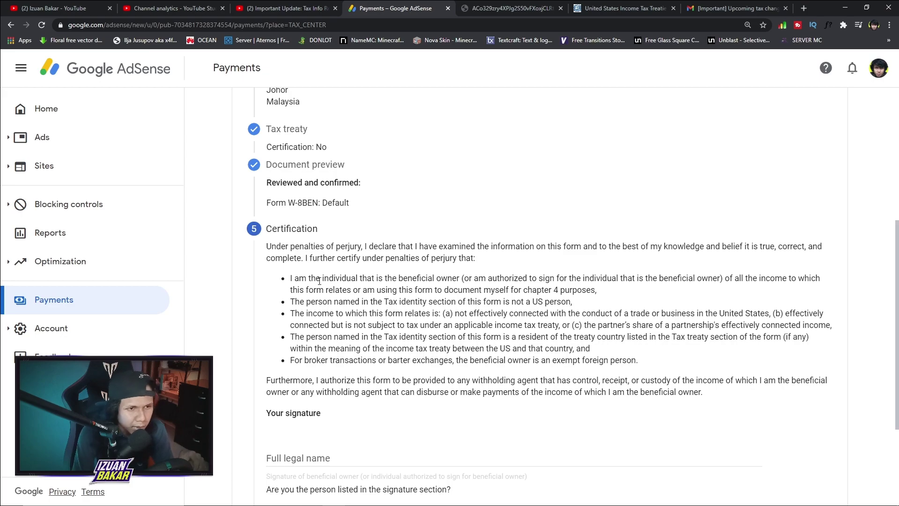
left_click_drag(373, 299, 468, 313)
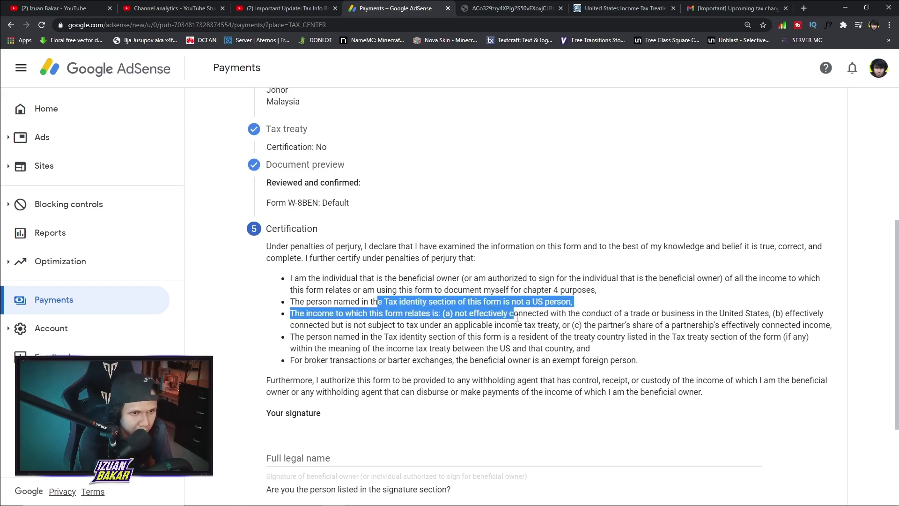
triple_click(813, 391)
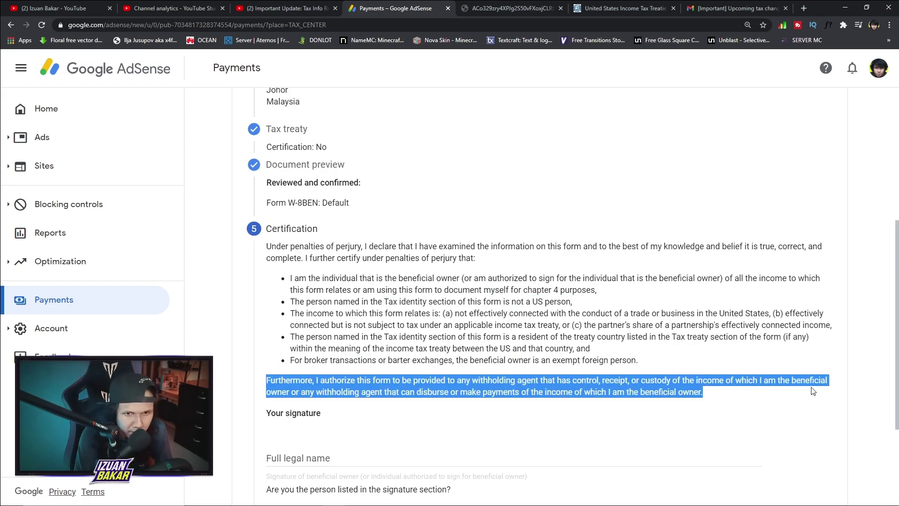
Sign the certification with the full legal name, state that the form is completed on the signer's own behalf, and continue
left_click(304, 458)
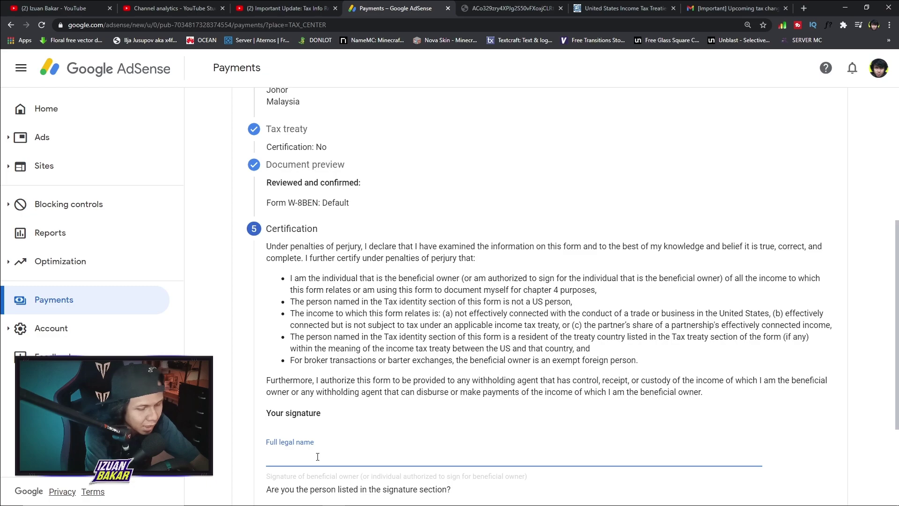
type("Mohamad Izuan Bin Bakar")
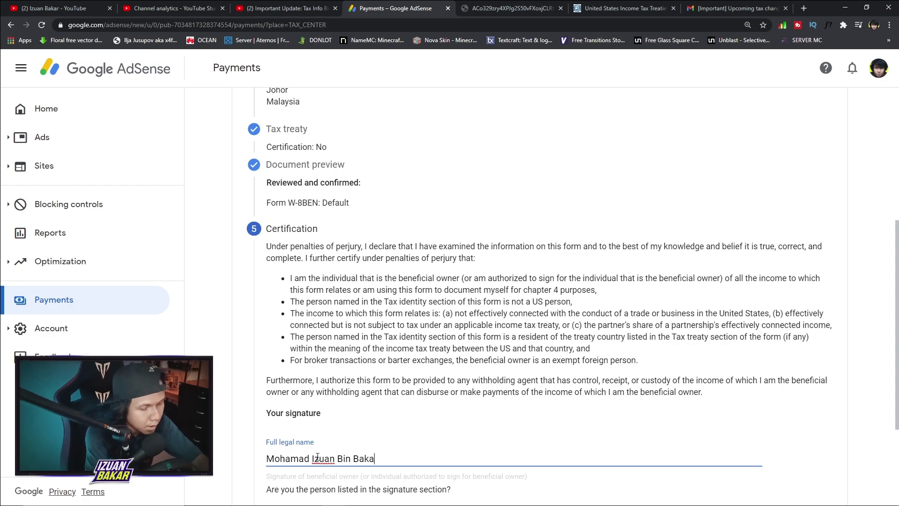
scroll(398, 370, "down", 1)
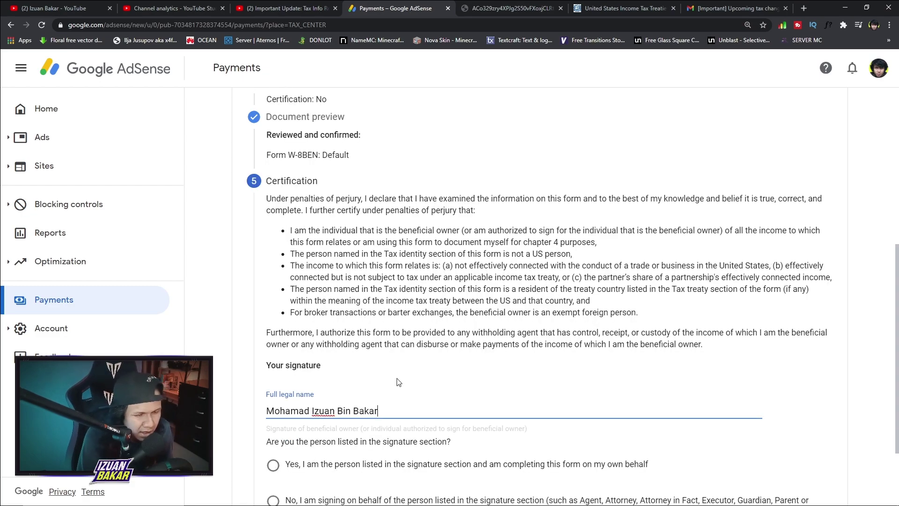
scroll(394, 381, "down", 1)
left_click(273, 418)
left_click(219, 424)
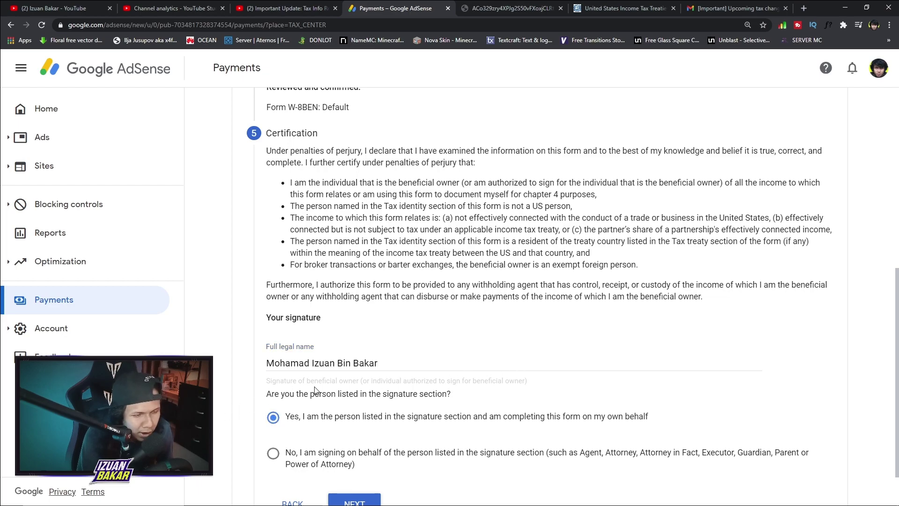
scroll(335, 395, "down", 1)
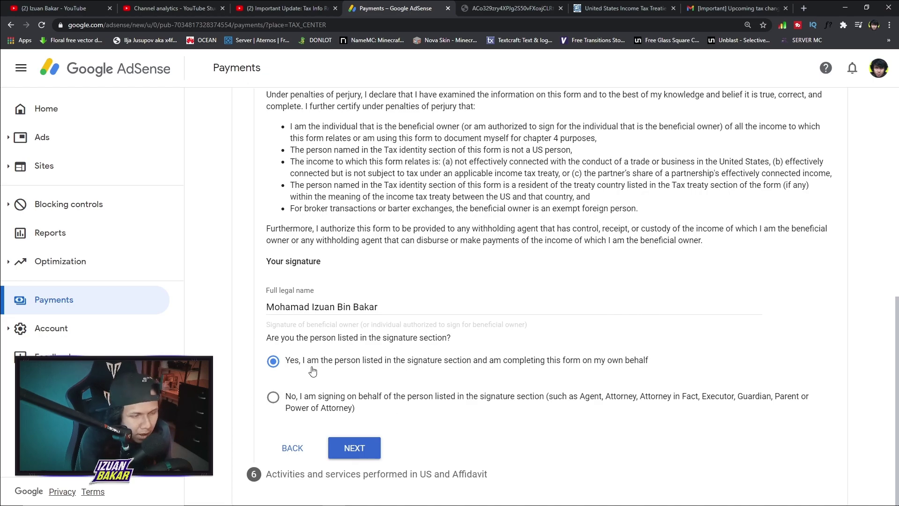
left_click(357, 450)
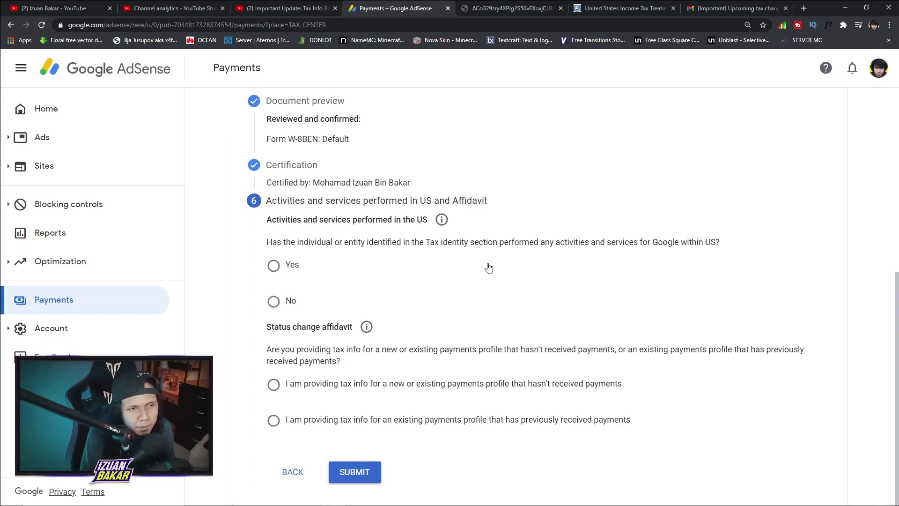
Answer No to activities performed for Google within the US and certify that services are performed solely outside the US
left_click(275, 302)
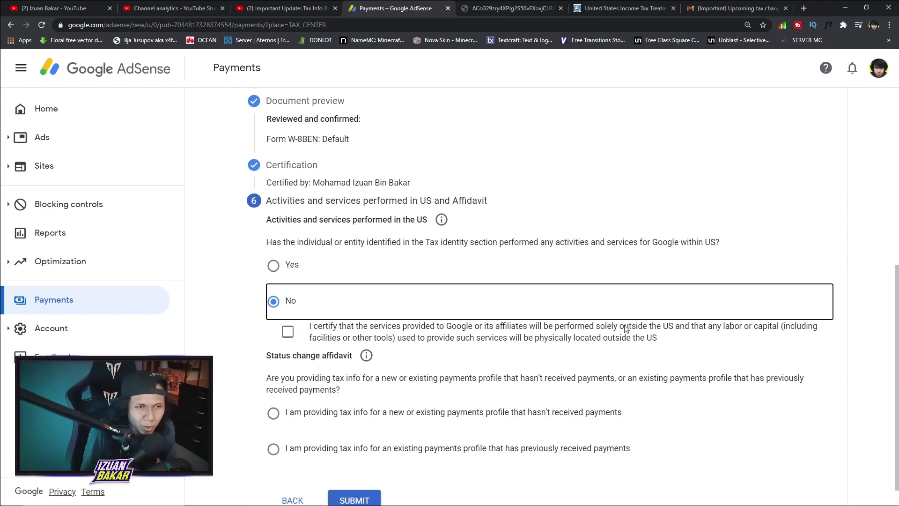
left_click(288, 332)
scroll(300, 370, "down", 1)
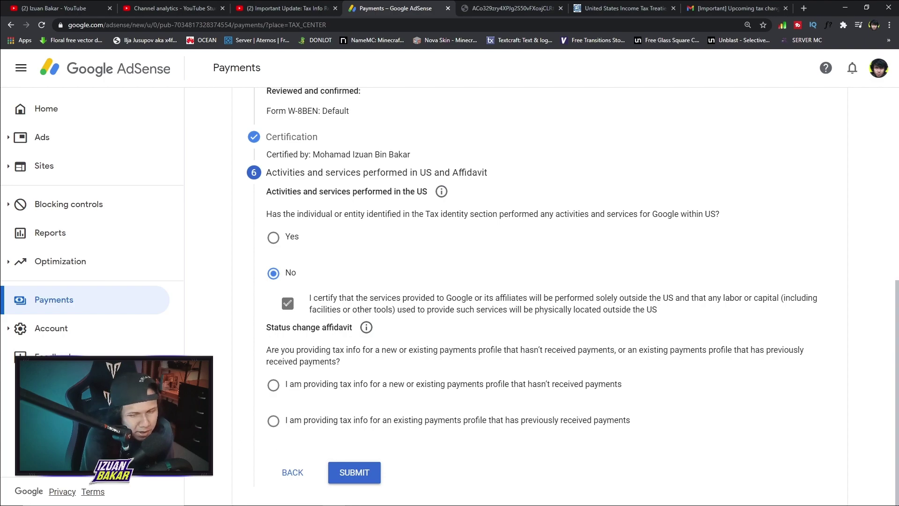
Submit the form with the unchanged-information declaration for an existing profile that previously received payments, and check the form's status and withholding rates
left_click(273, 425)
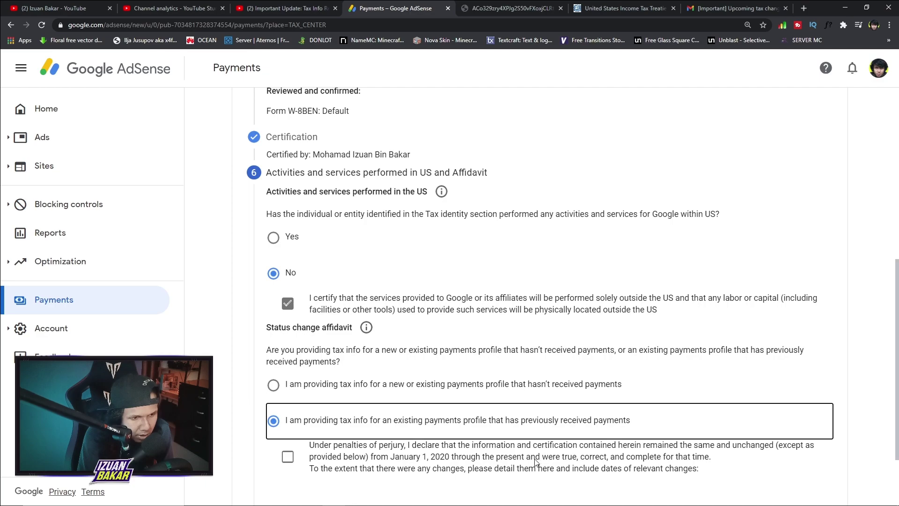
left_click(288, 456)
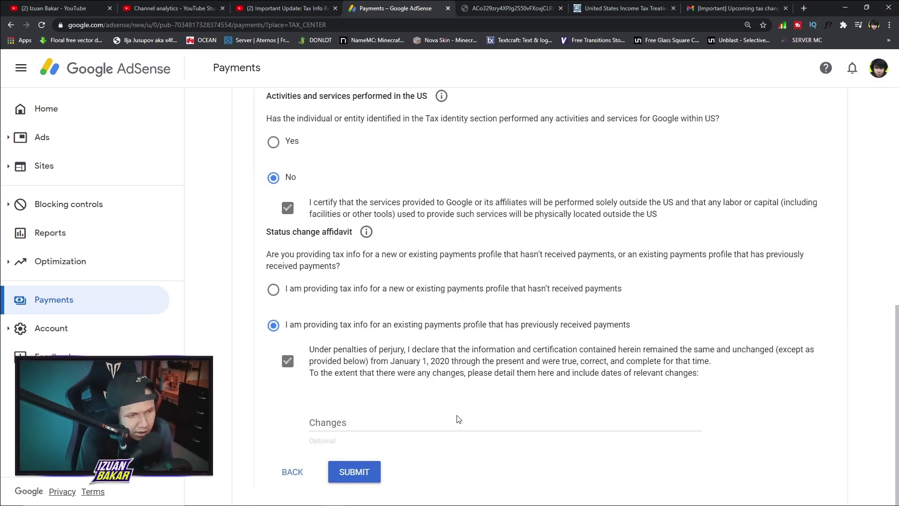
left_click(355, 472)
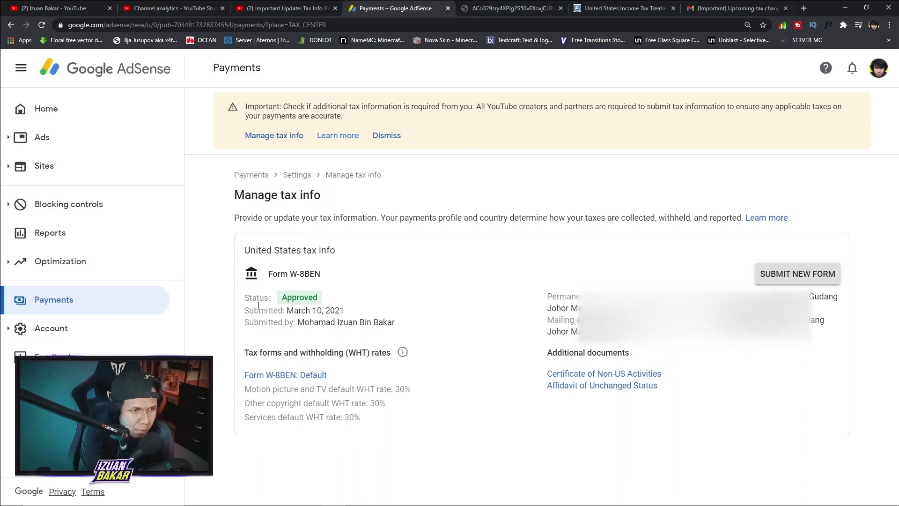
left_click_drag(248, 298, 309, 316)
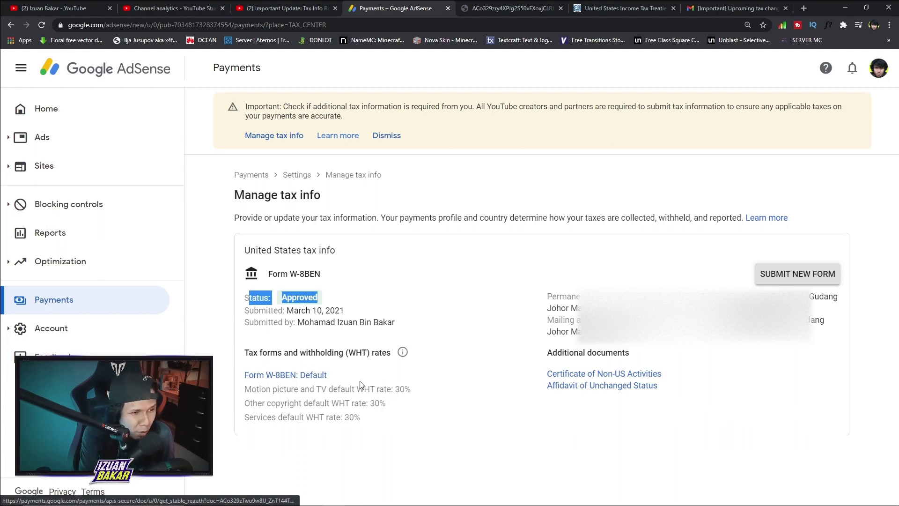
left_click_drag(395, 391, 412, 391)
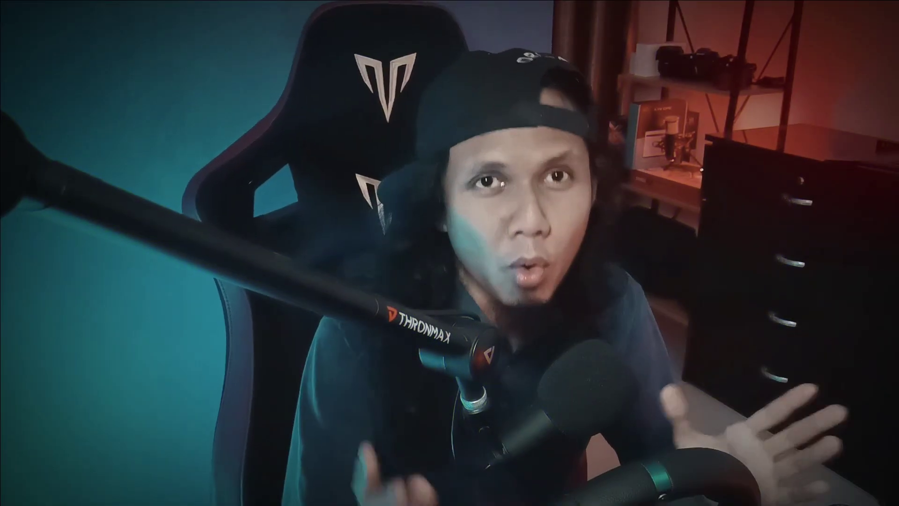